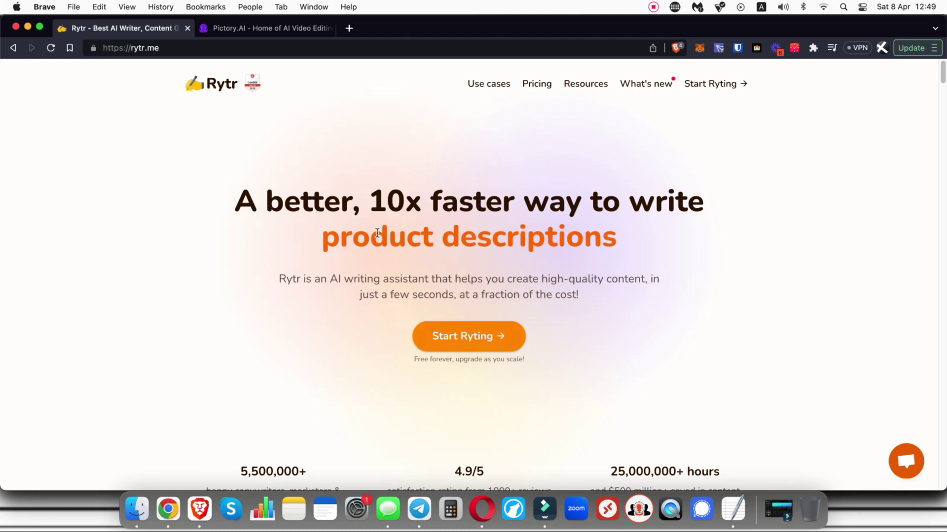
- Glance at the Pictory tab, then browse Rytr's Image and Chat panels before returning to Copy
key(ctrl+Tab)
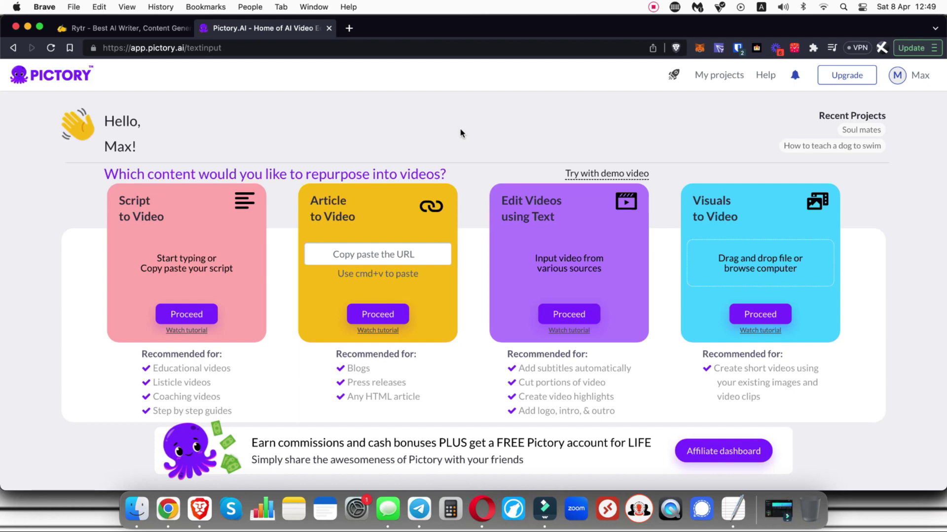
key(ctrl+Tab)
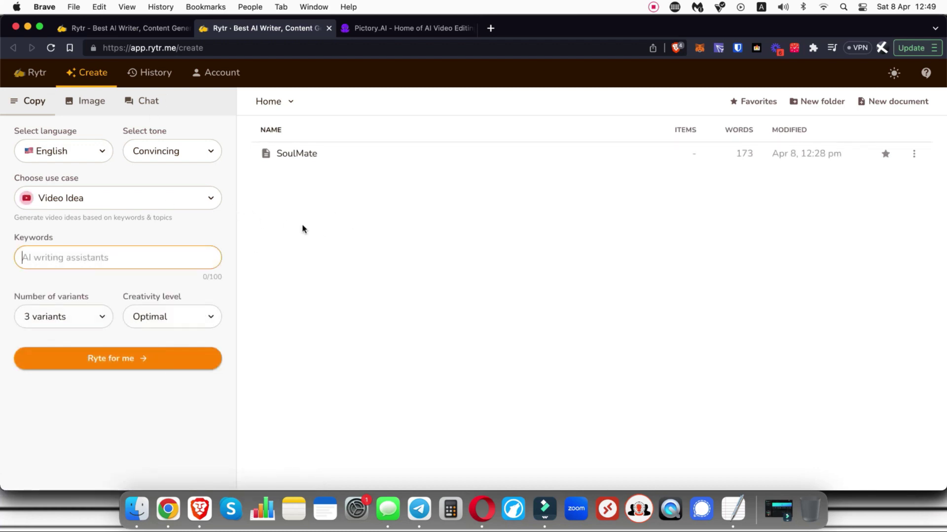
click(81, 101)
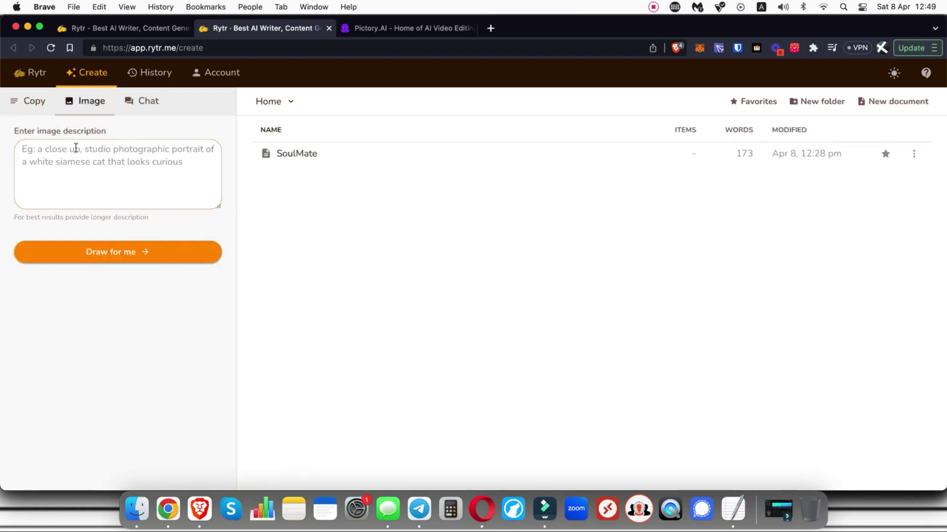
click(152, 96)
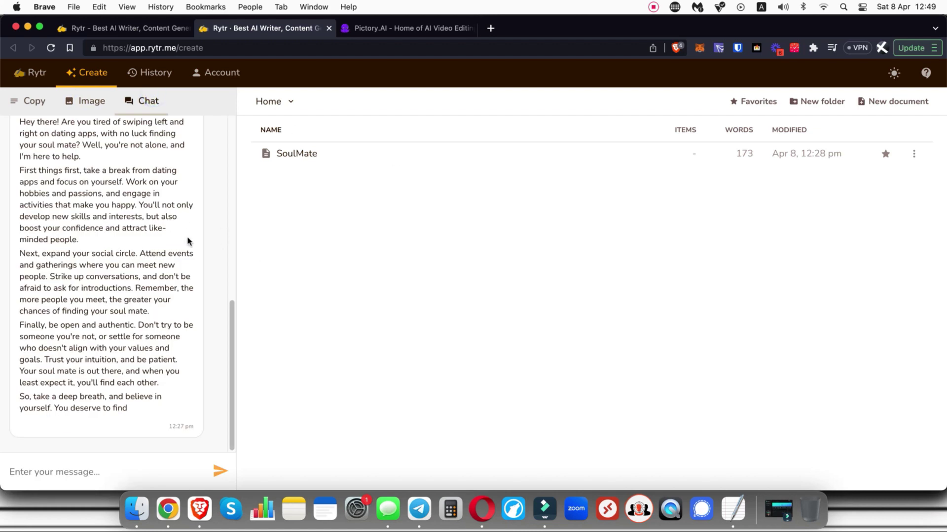
click(36, 100)
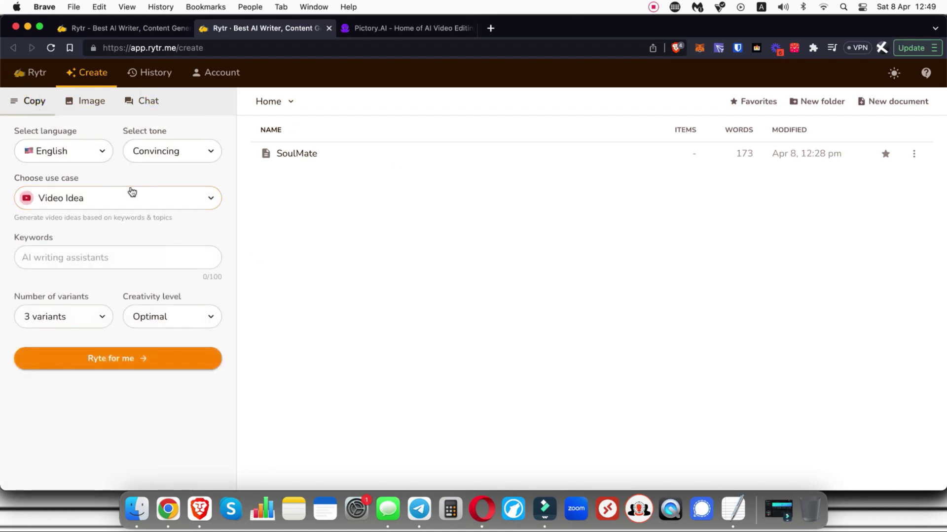
- Browse Rytr's Choose use case list, which stays on Video Idea
click(167, 195)
drag(218, 224, 217, 376)
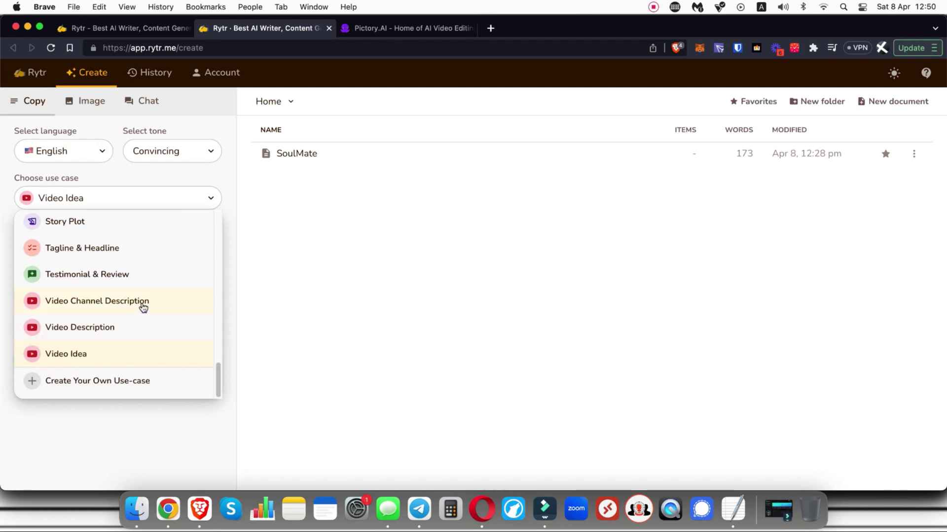
scroll(129, 274, up, 15)
- Close the use-case list and scroll through Rytr's chat history to find the SoulMate document
click(374, 278)
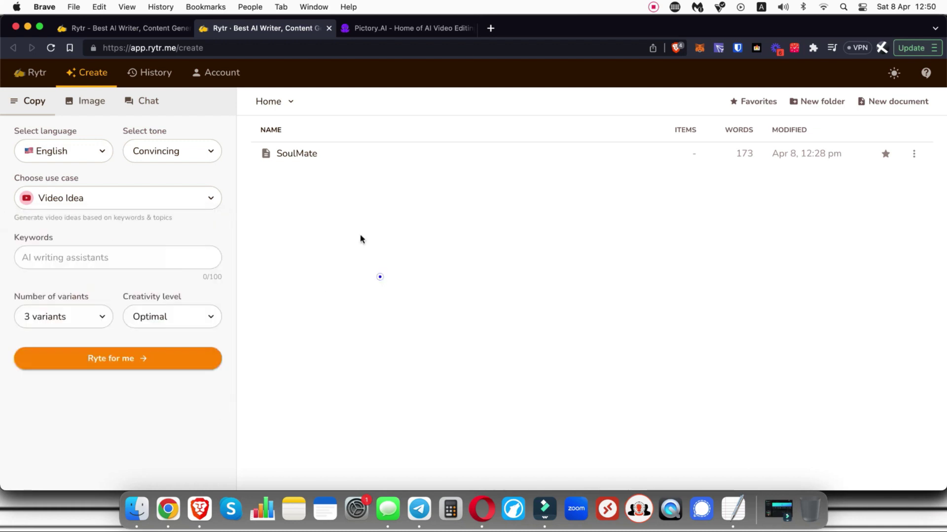
click(155, 102)
scroll(82, 275, up, 5)
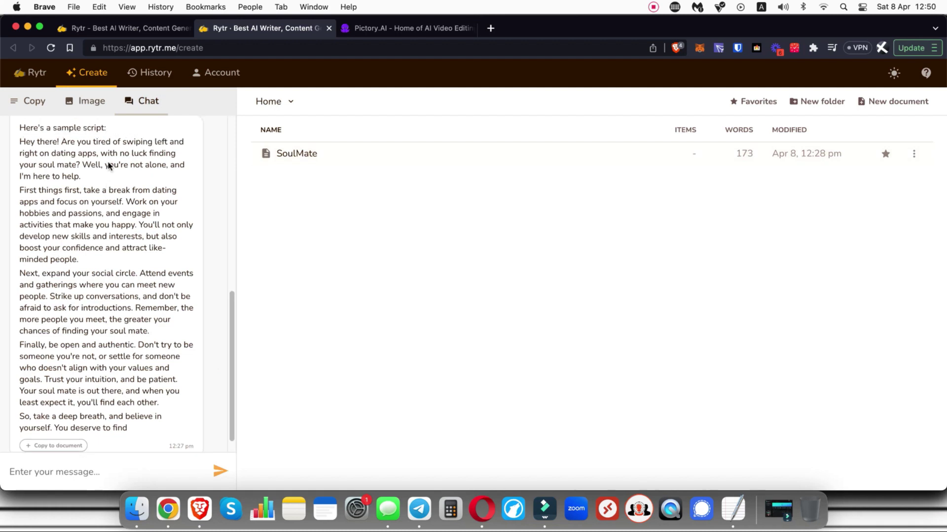
drag(82, 274, 40, 249)
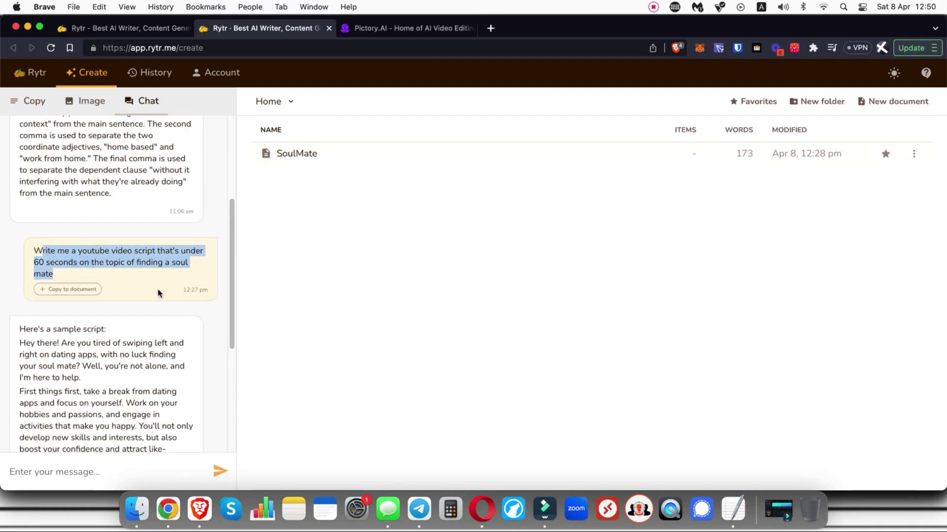
click(159, 289)
scroll(158, 289, down, 1)
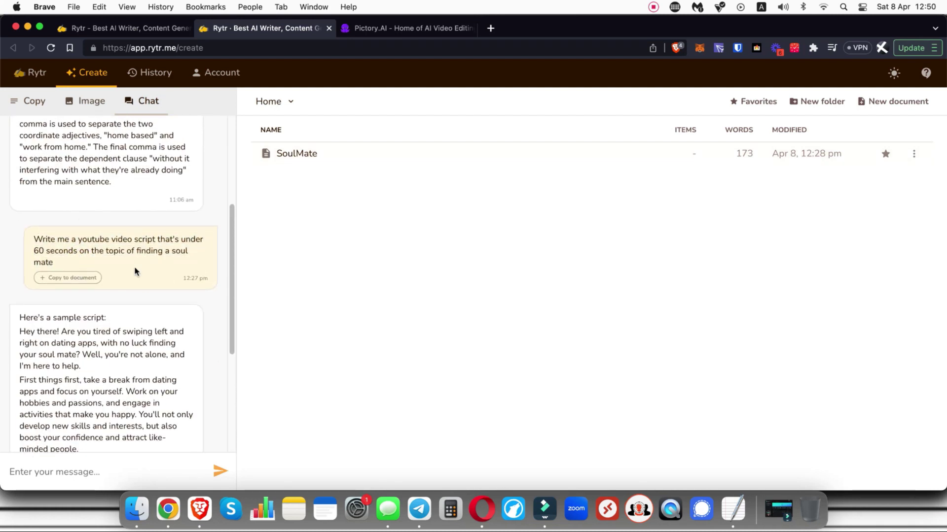
scroll(174, 289, down, 1)
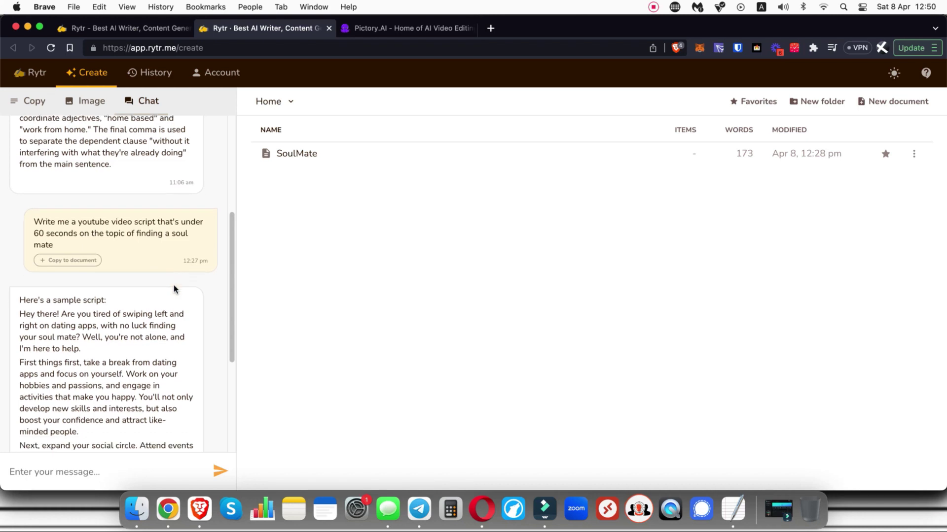
- Open the SoulMate document, select its entire five-paragraph script and copy it
click(297, 154)
scroll(141, 360, down, 5)
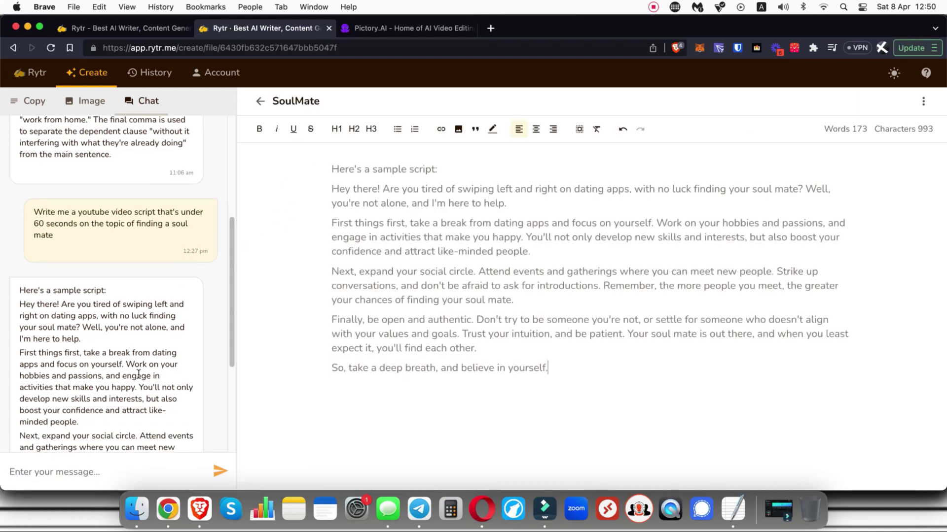
drag(329, 188, 564, 369)
mouse_move(342, 173)
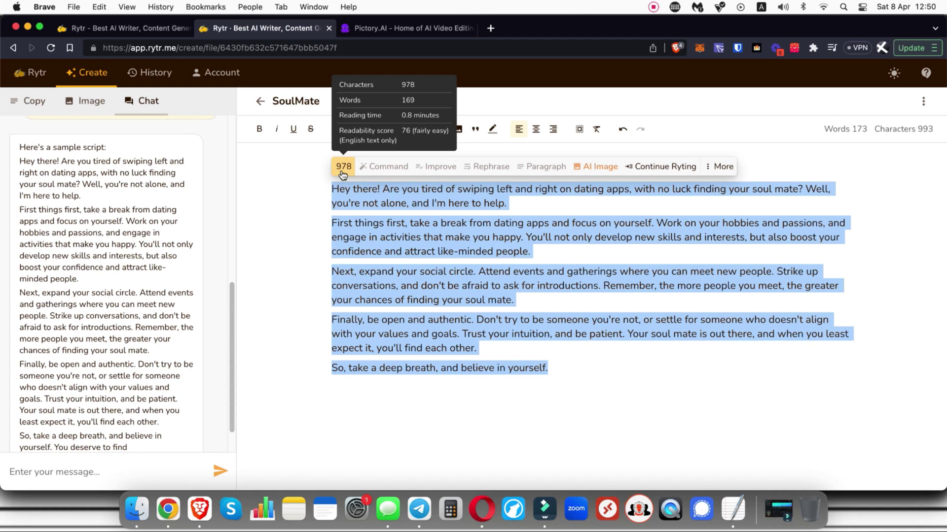
right_click(461, 248)
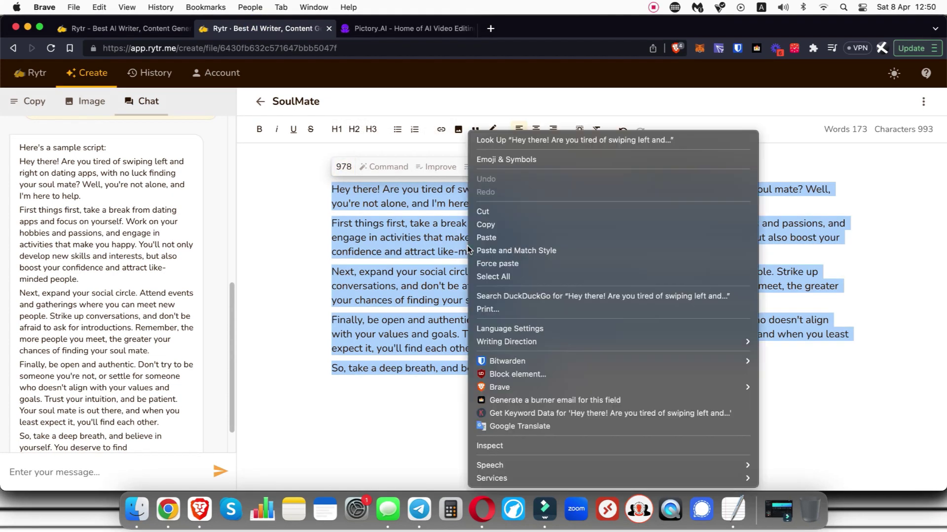
click(511, 224)
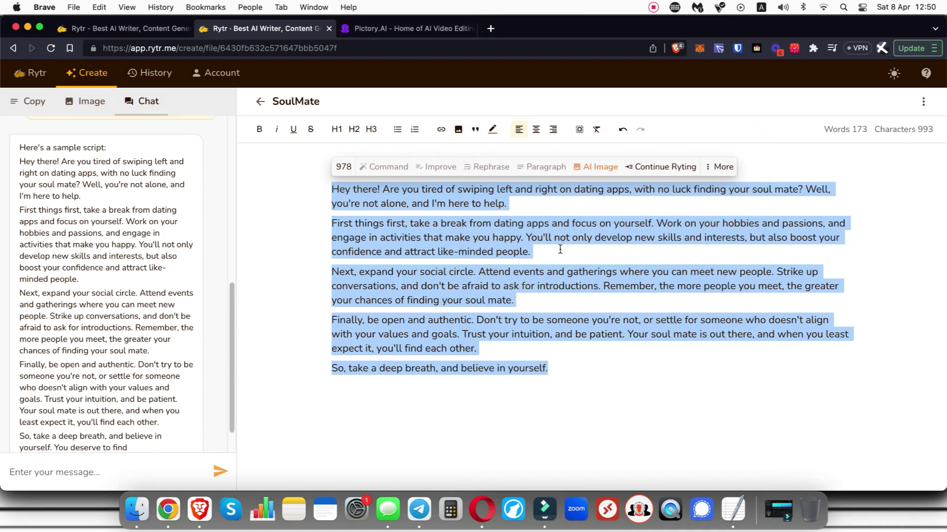
- Start a new Script to Video project in Pictory and name it 'Soul Mates'
click(409, 28)
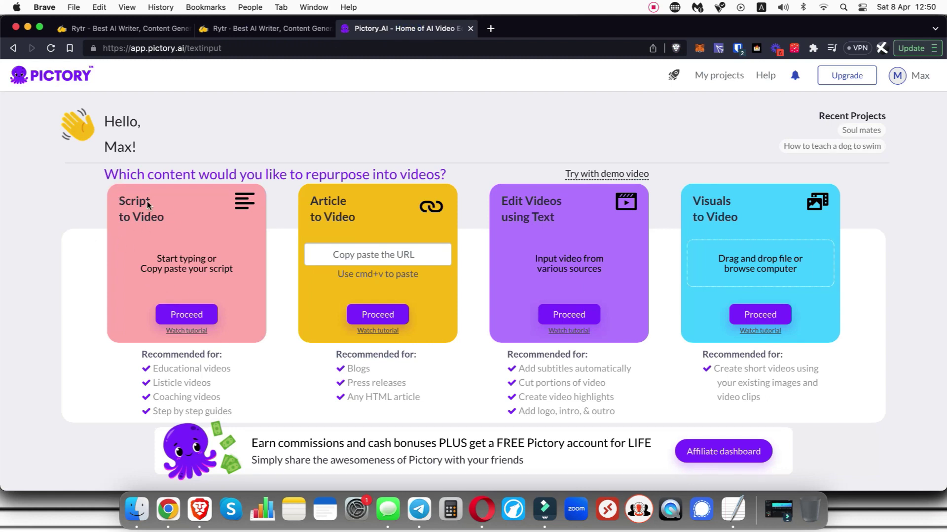
click(181, 318)
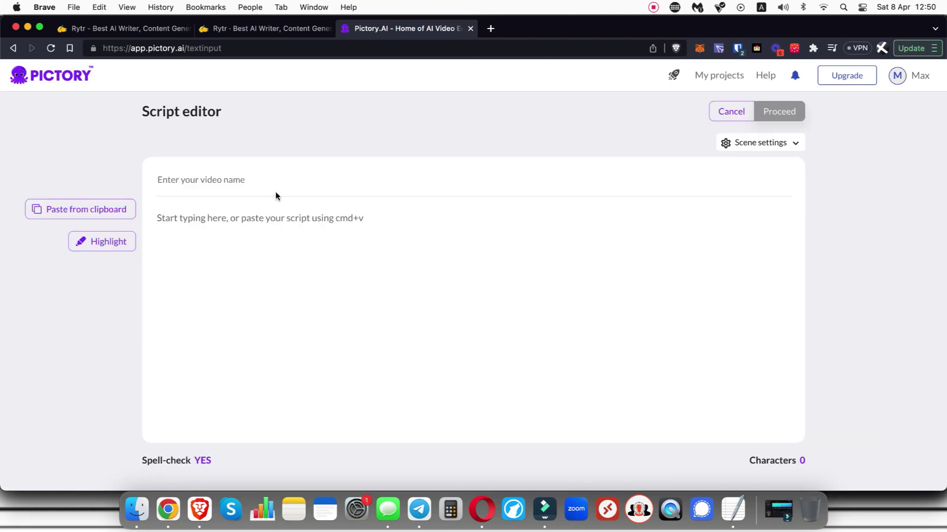
click(302, 178)
click(260, 180)
text(Sout Mak)
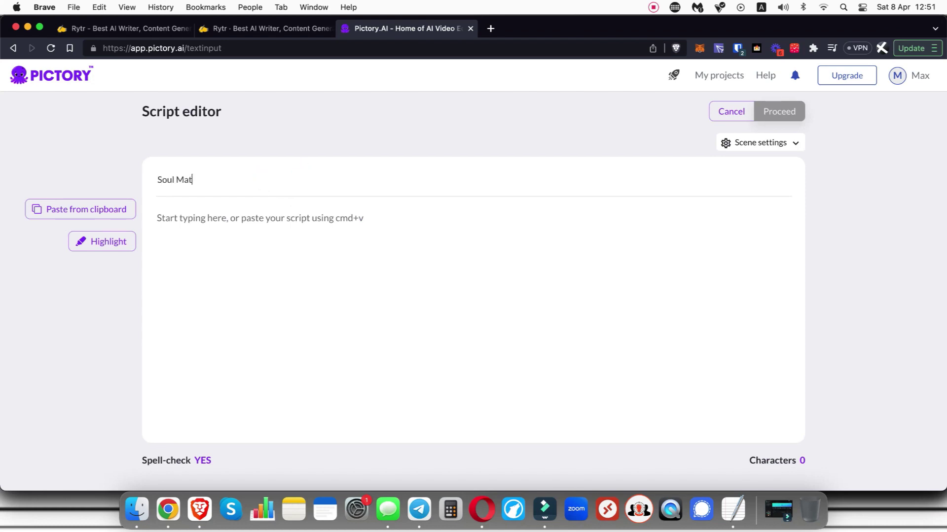
- Paste the copied soulmate script into the script body
click(264, 230)
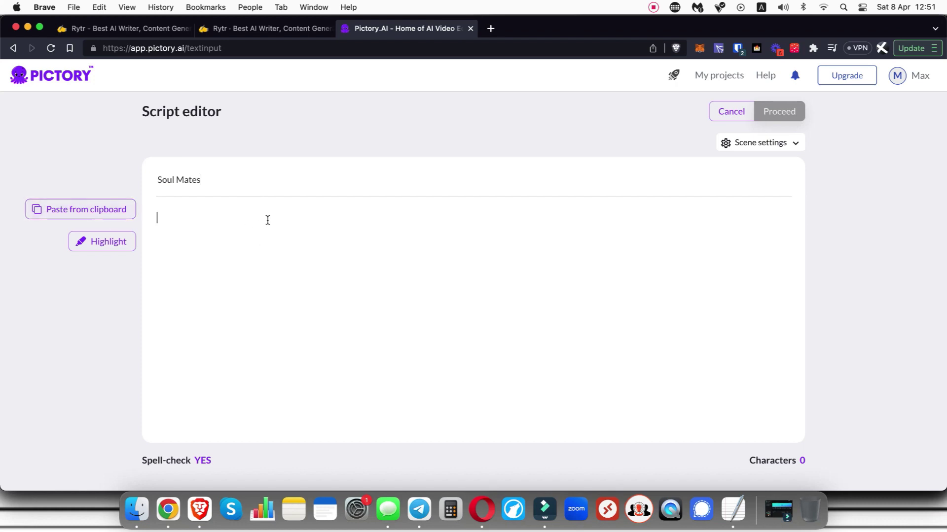
click(267, 220)
key(super+v)
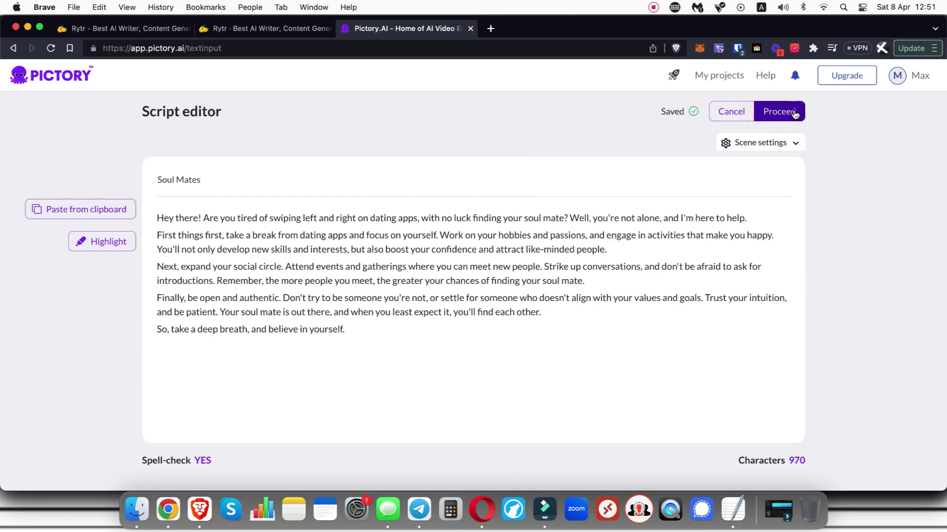
- Proceed from the script editor and scroll through templates like Subtitles Thin and Professional
click(794, 111)
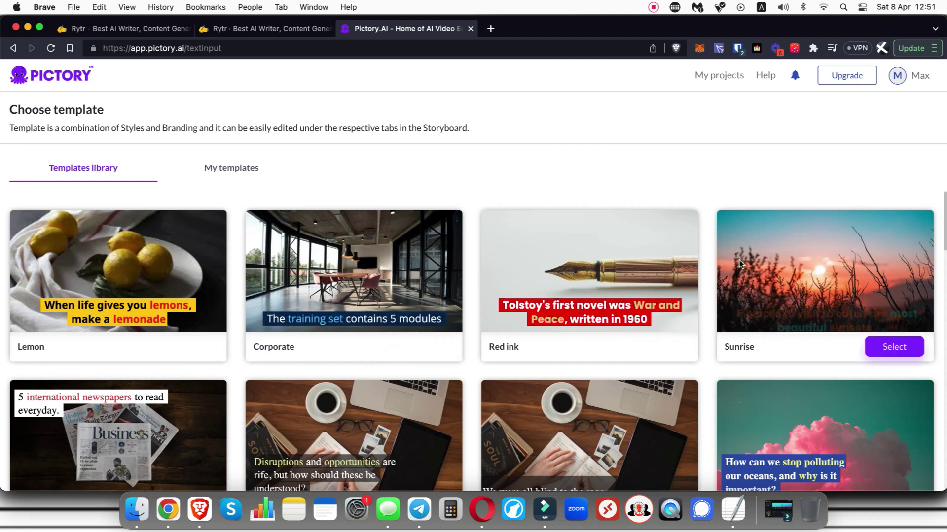
scroll(707, 289, down, 5)
scroll(707, 288, down, 10)
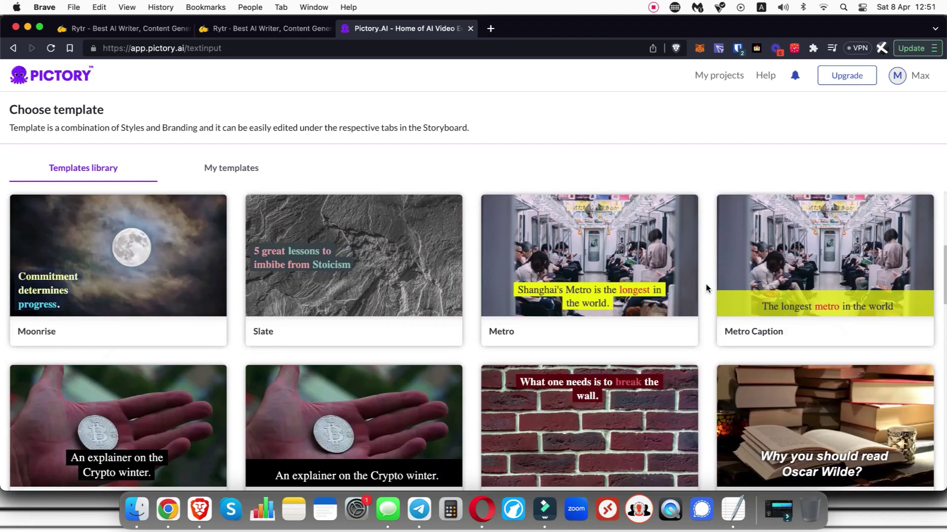
scroll(706, 288, down, 5)
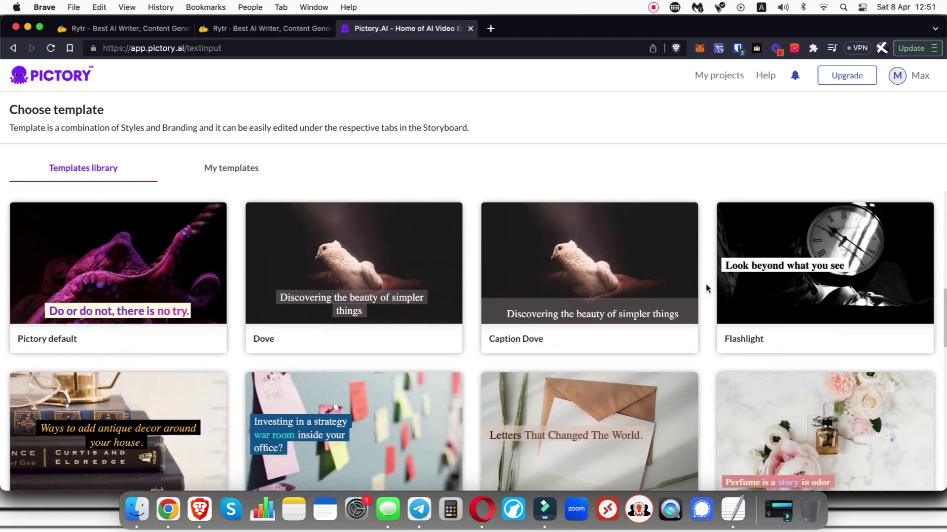
scroll(706, 288, down, 3)
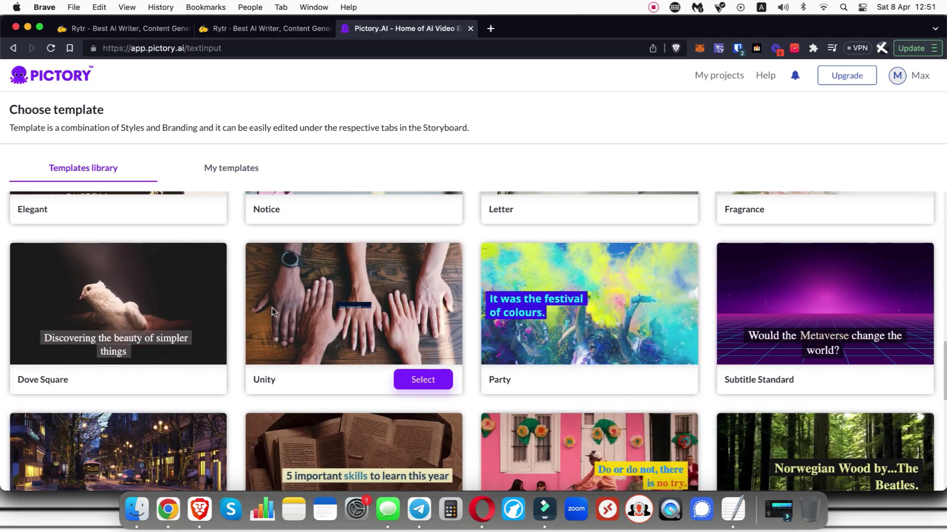
scroll(186, 317, down, 2)
scroll(187, 315, down, 3)
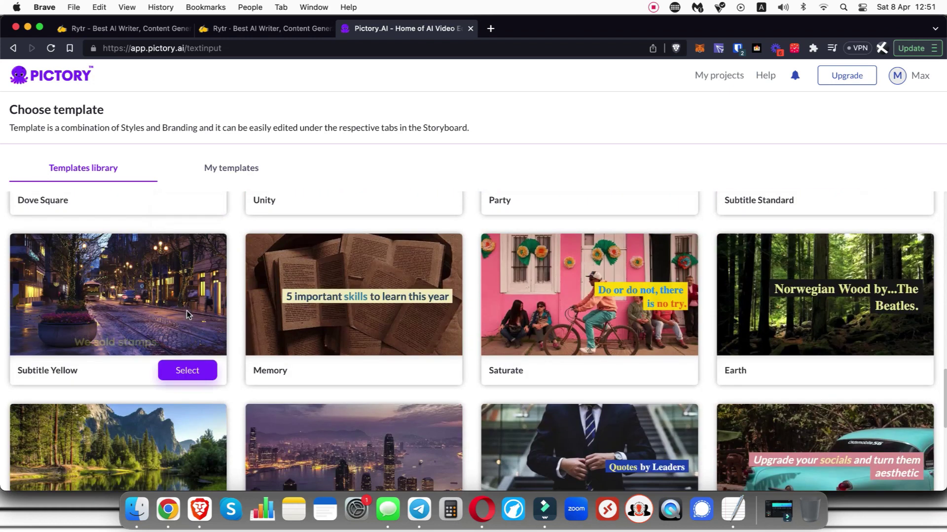
scroll(599, 310, down, 3)
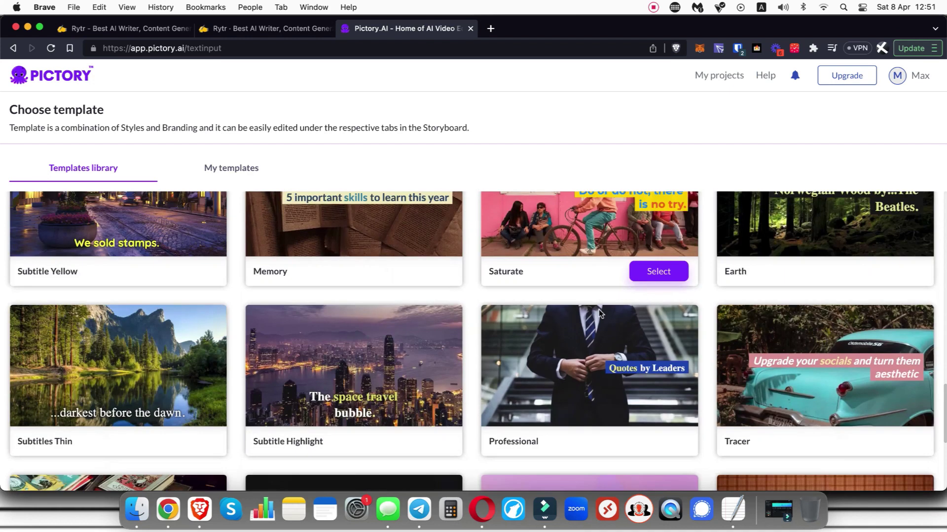
scroll(163, 247, down, 6)
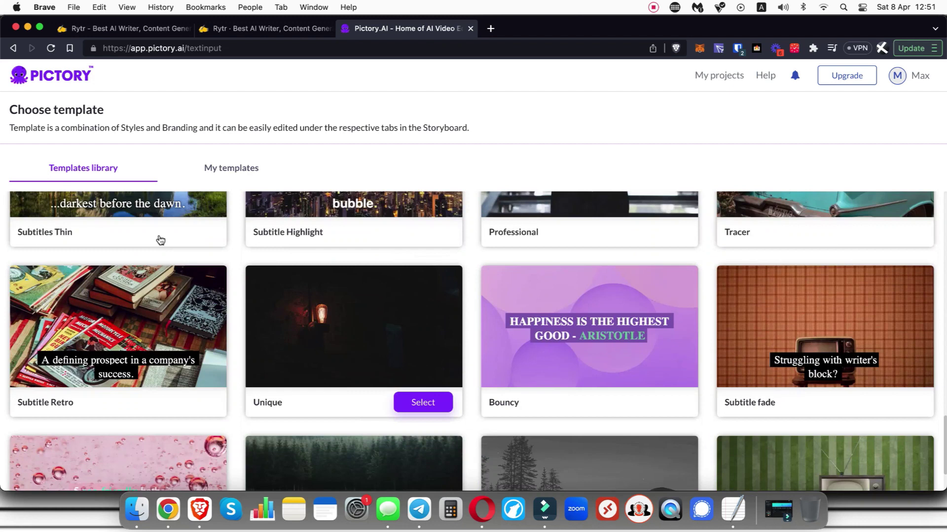
scroll(153, 227, up, 3)
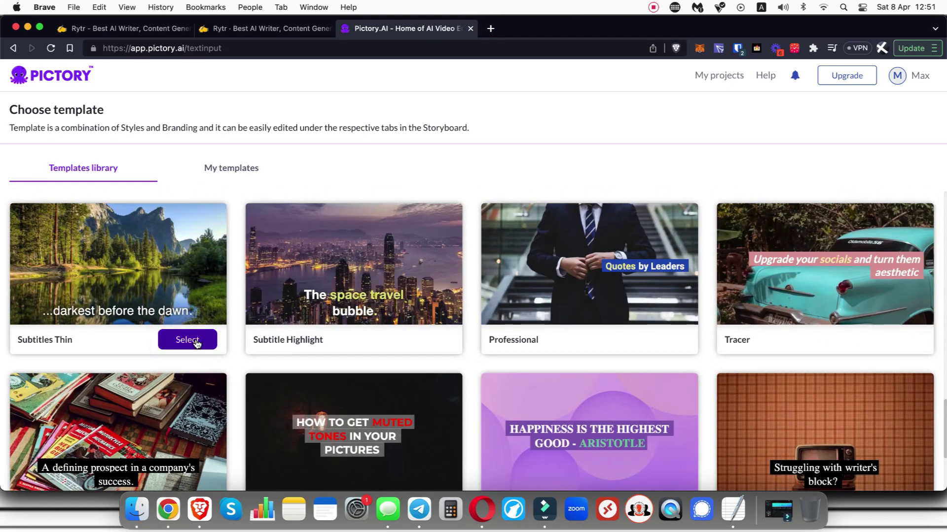
- Select the Subtitles Thin template, set the 9:16 vertical aspect ratio, and continue
click(188, 341)
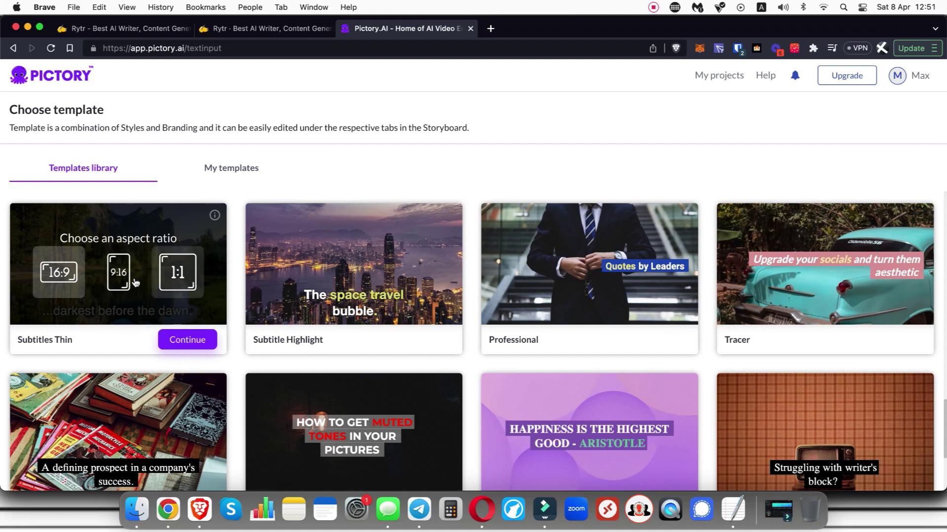
click(115, 279)
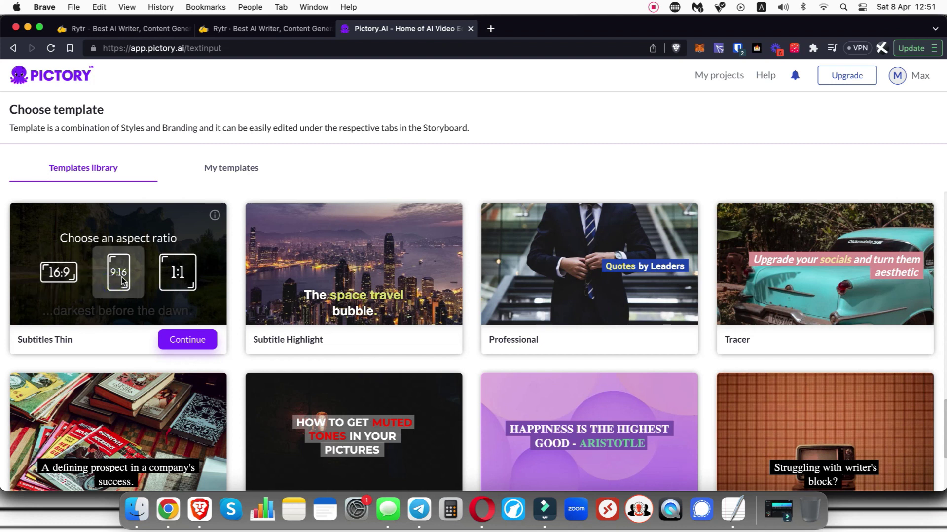
click(189, 339)
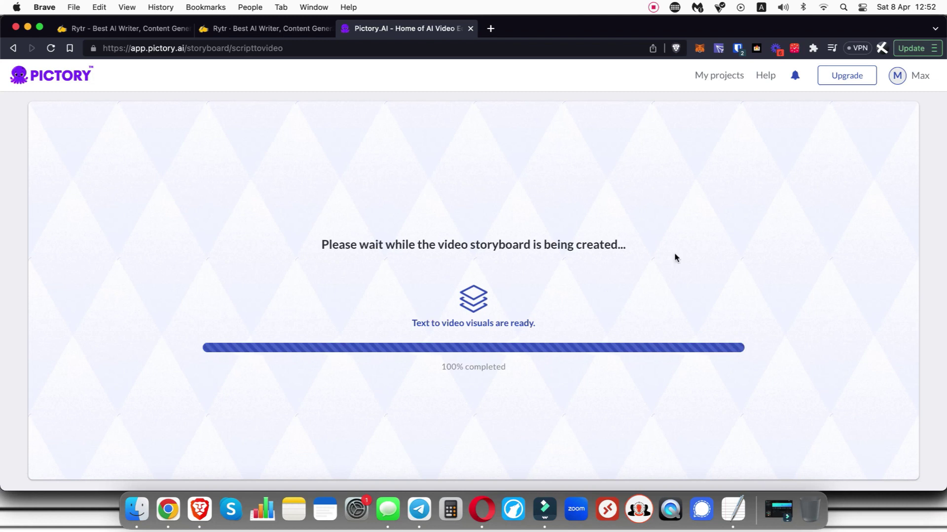
- Check the SoulMate script in Rytr while the storyboard generates, then return to Pictory
click(245, 31)
click(409, 28)
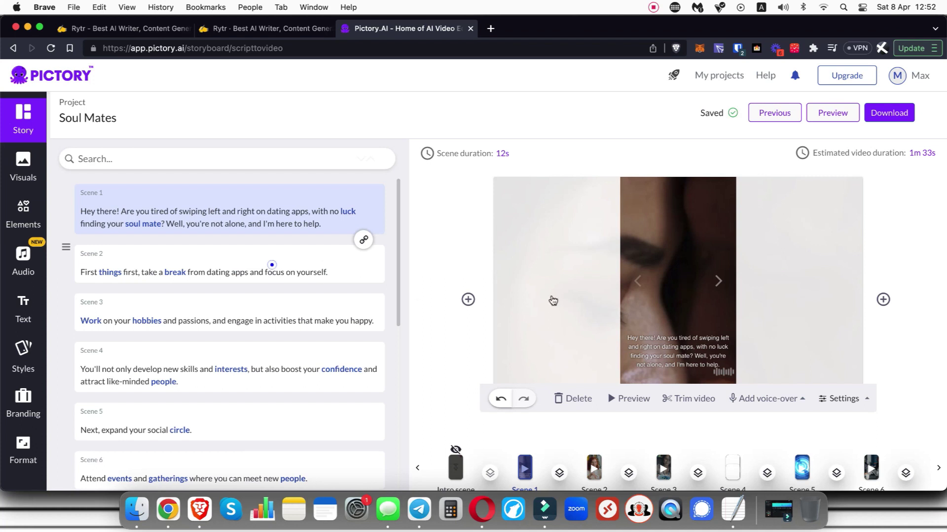
- Preview Scenes 2 and 3, then open Scene 4 with its YOU WANT! road-sign clip
click(273, 269)
click(308, 300)
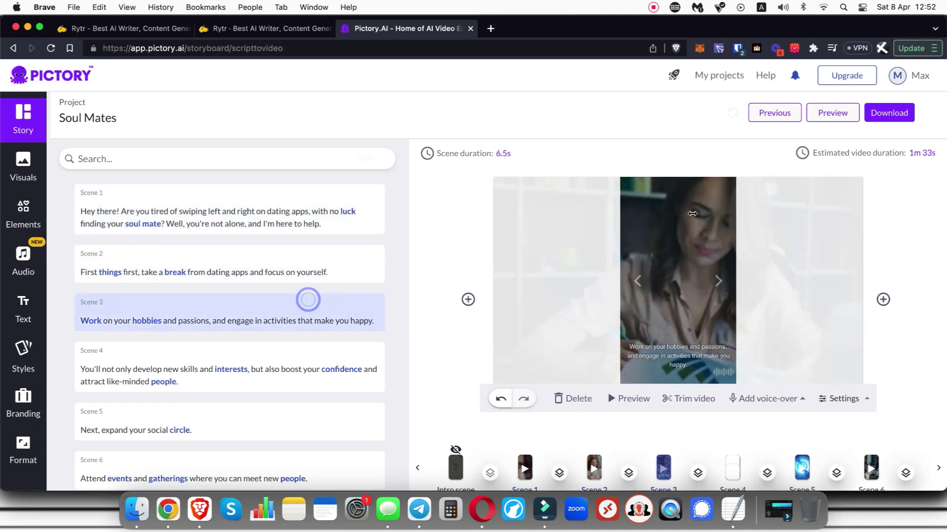
click(263, 350)
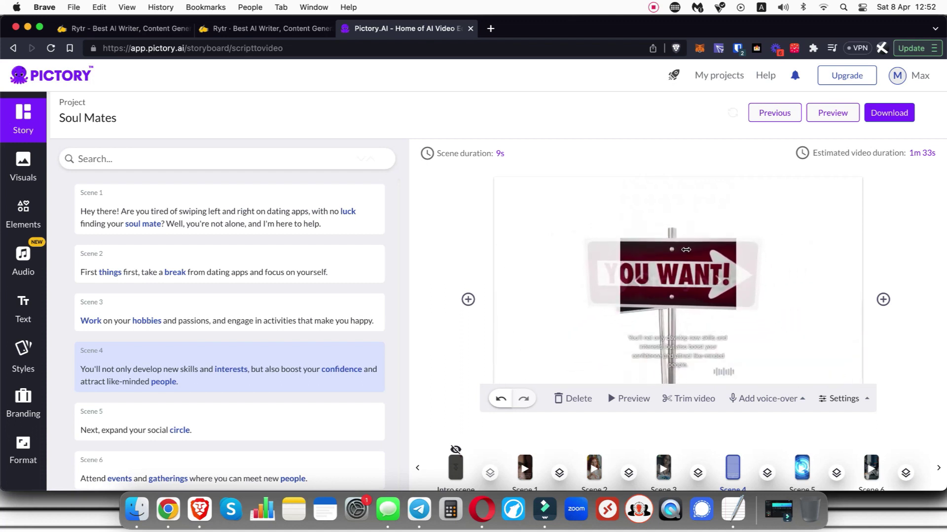
- Drag the Library clip of a couple embracing in a bright bedroom onto Scene 4
click(23, 165)
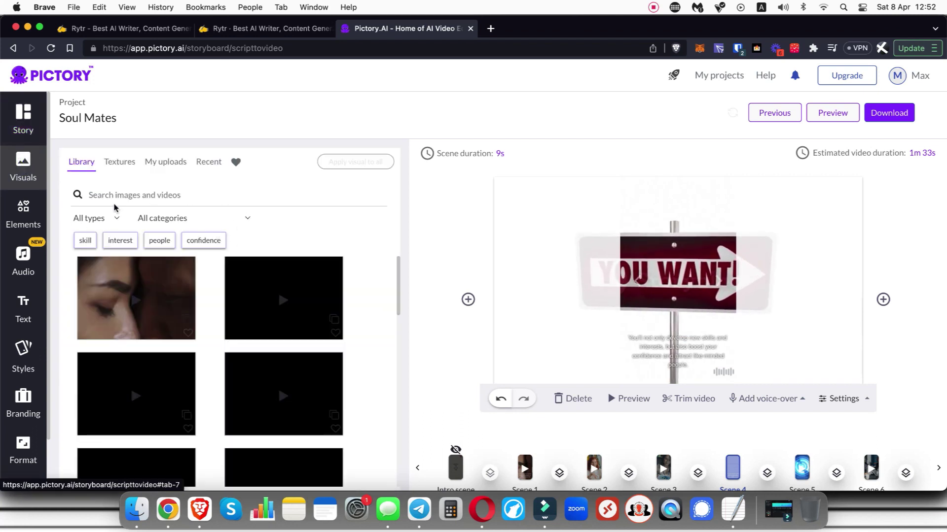
scroll(385, 326, down, 5)
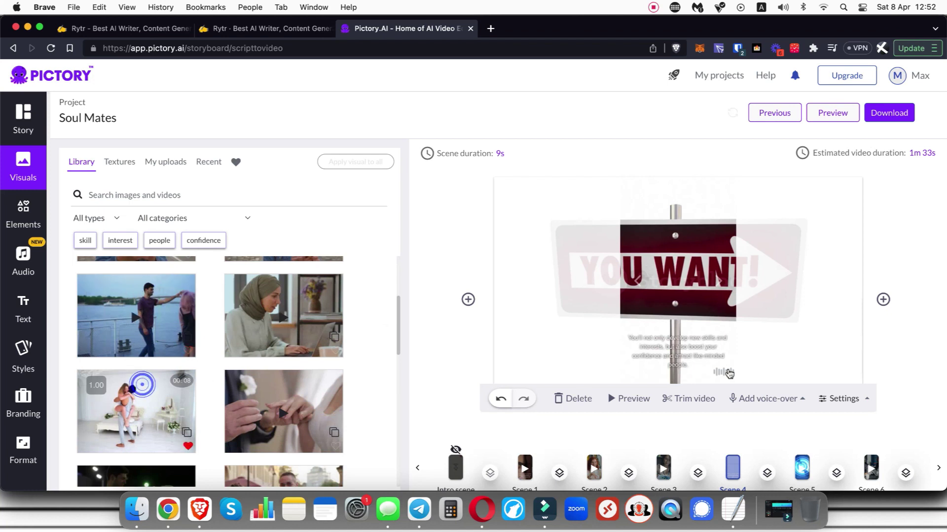
drag(642, 283, 633, 226)
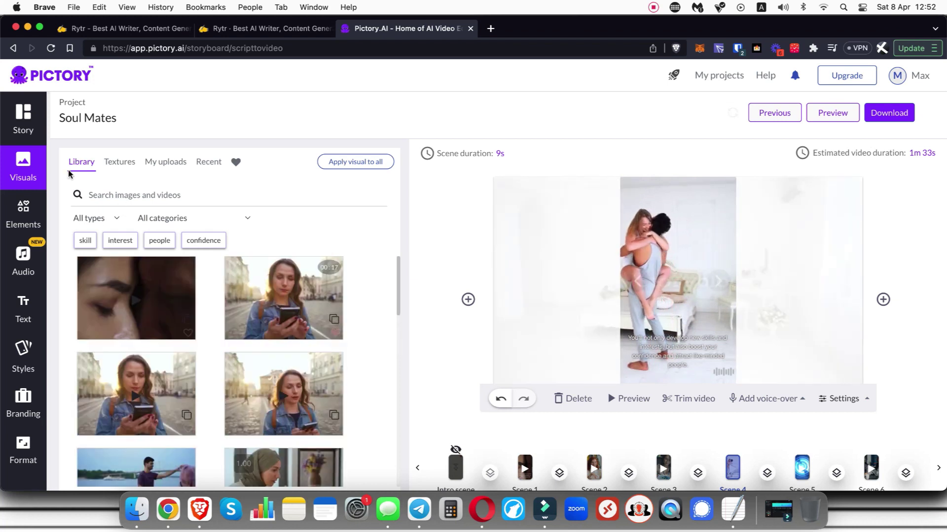
click(23, 123)
- Preview the visuals of Scenes 5 through 9 in the Story panel
scroll(277, 406, down, 1)
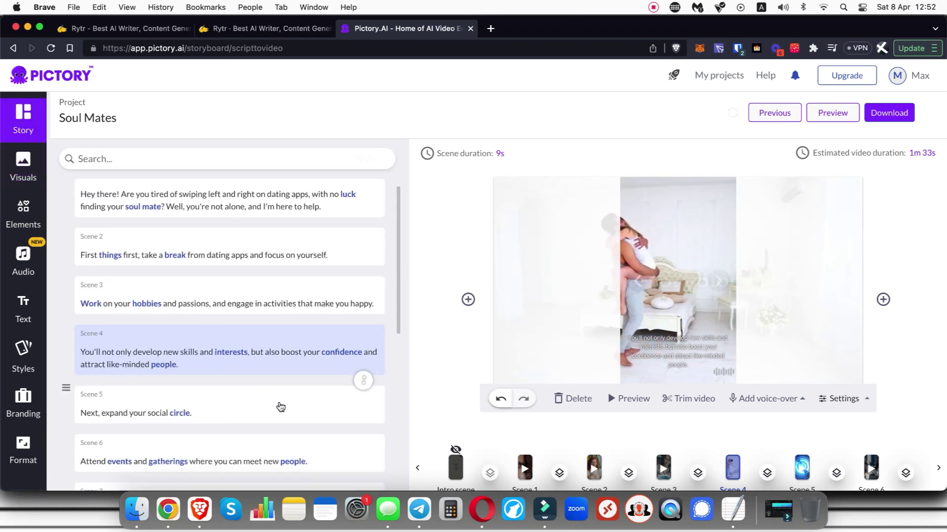
click(289, 394)
scroll(293, 379, down, 2)
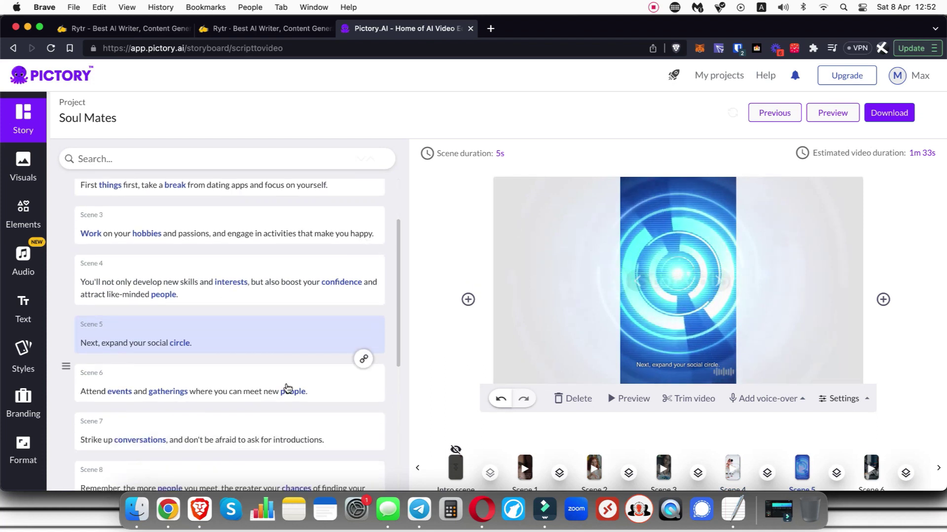
click(285, 385)
click(307, 440)
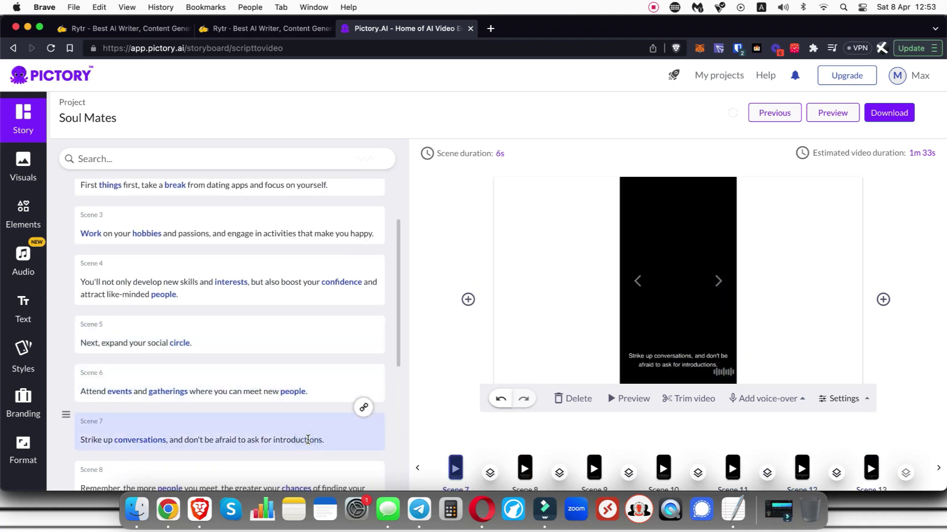
scroll(302, 456, down, 1)
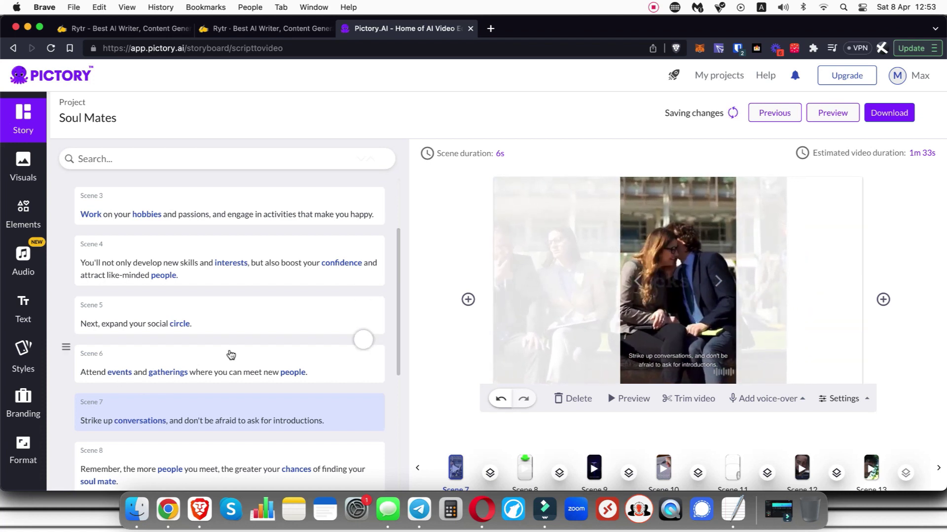
click(247, 452)
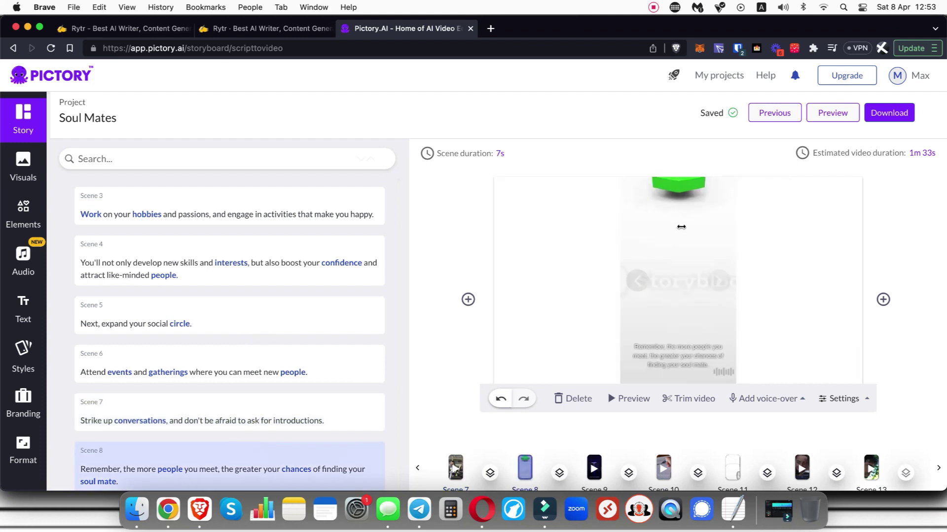
scroll(276, 444, down, 3)
click(279, 425)
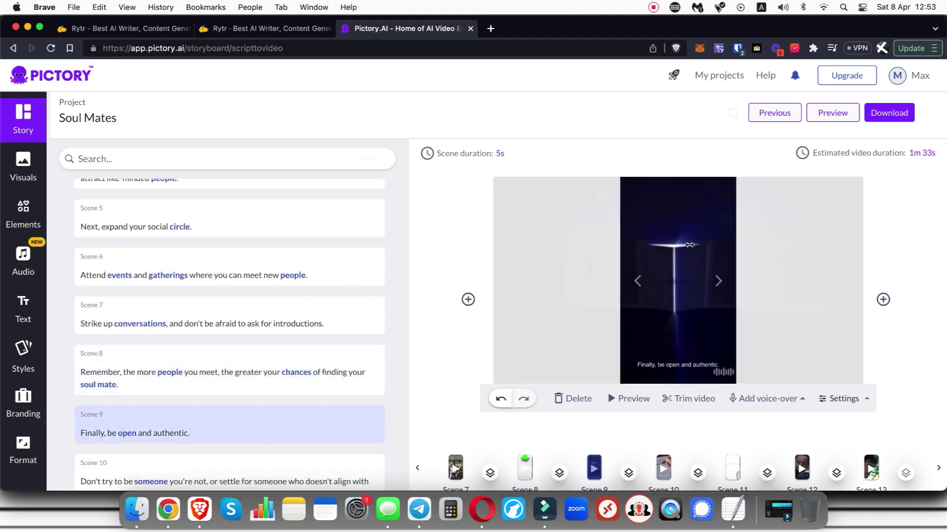
- Replace Scene 8's green maze visual with the ring-on-hand clip from the Library
click(285, 364)
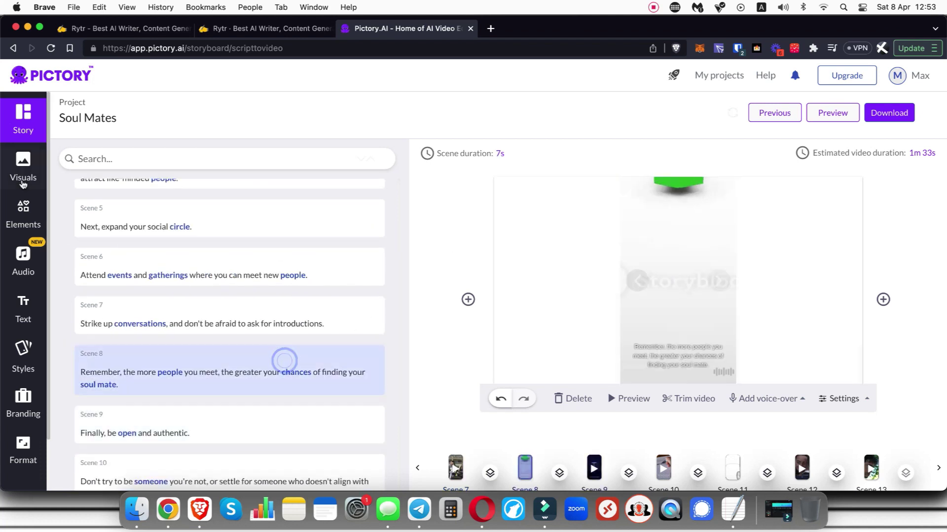
click(23, 165)
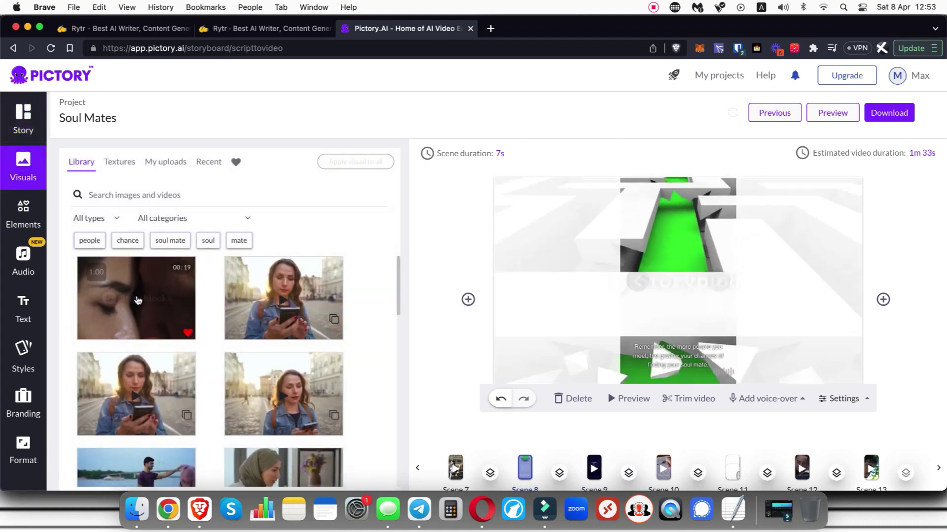
scroll(136, 301, down, 5)
click(296, 350)
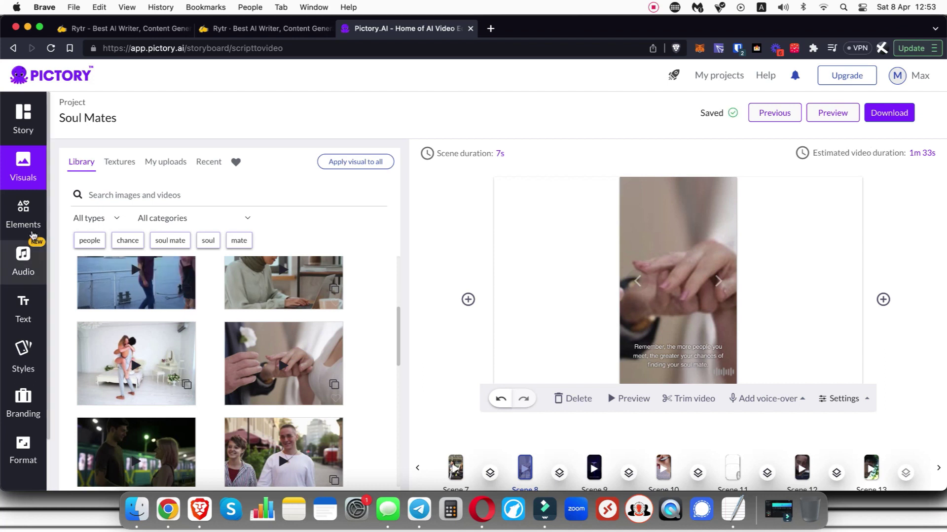
scroll(186, 282, up, 4)
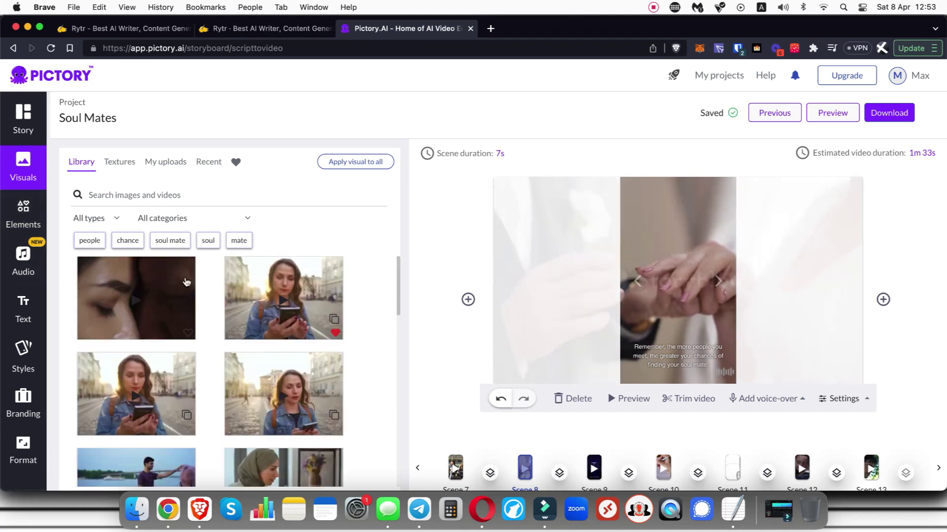
- Look over the music moods, then apply the English (US) Joanna, female AI voice-over
click(23, 261)
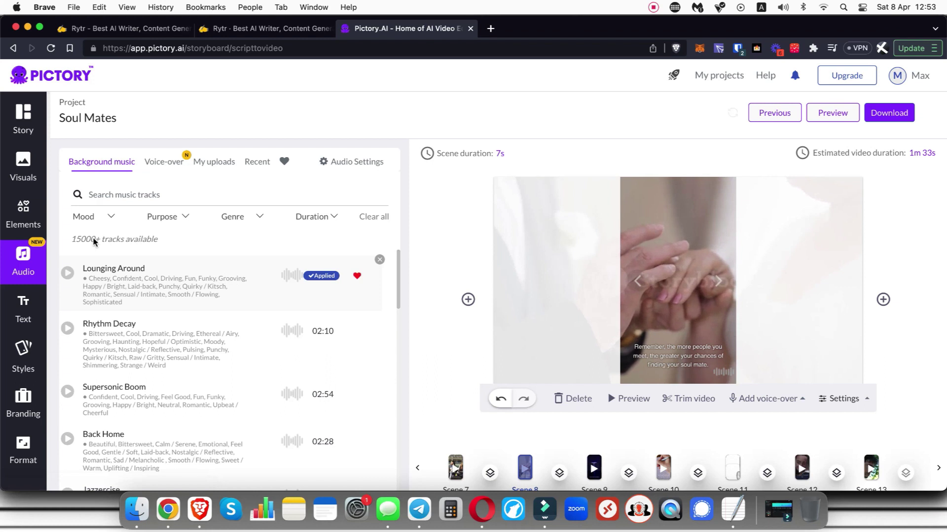
click(108, 219)
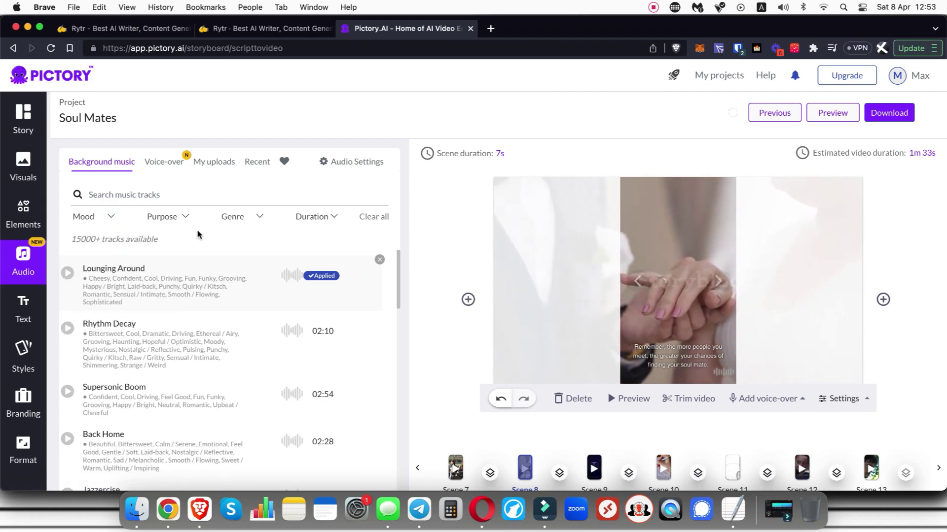
click(173, 153)
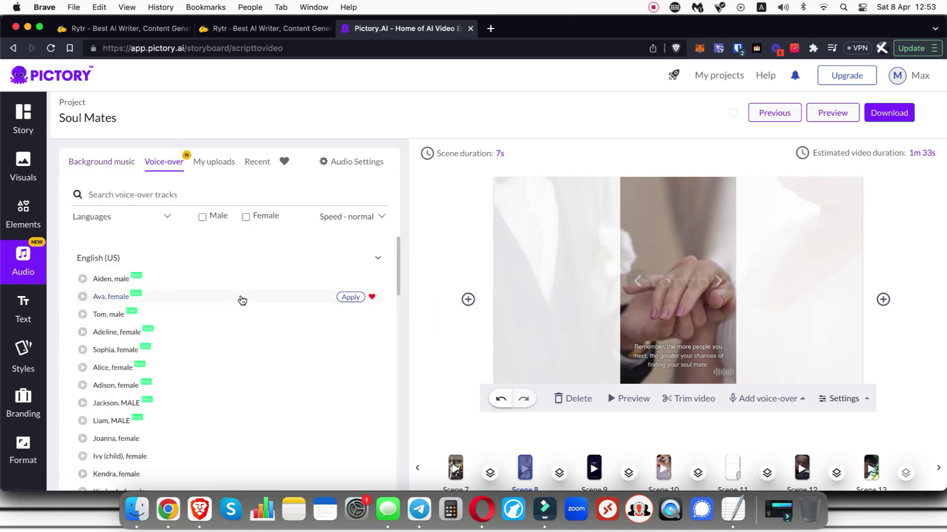
scroll(242, 300, down, 5)
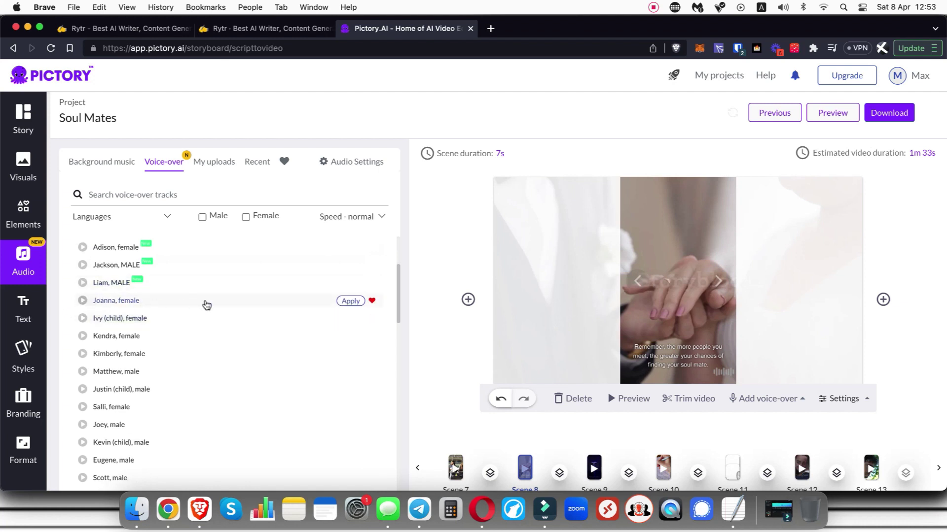
click(350, 301)
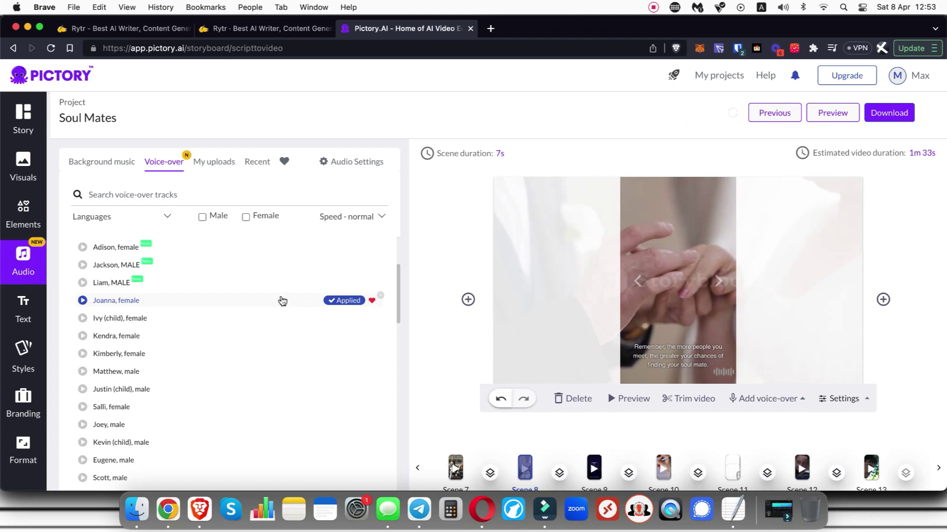
scroll(282, 300, up, 3)
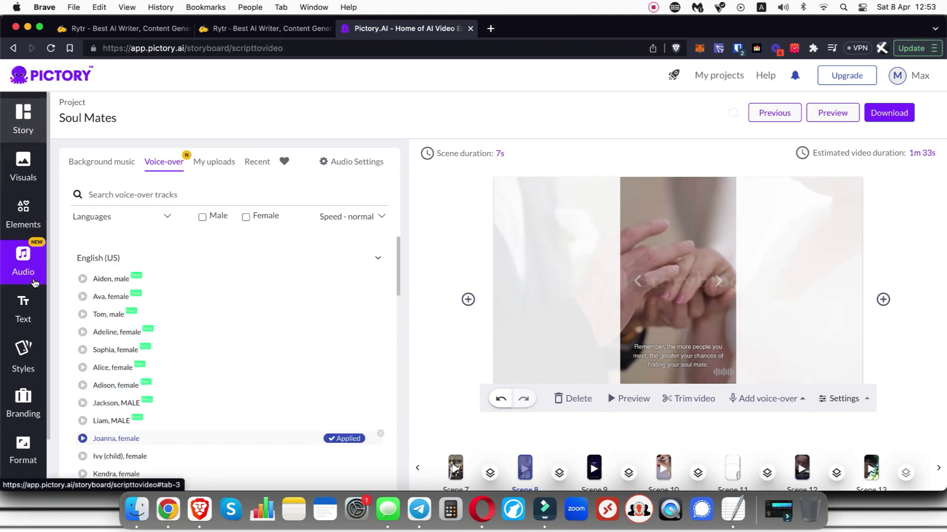
- Review the Text, Styles and Branding panels, then return to Story and select Scene 8's subtitle
click(23, 309)
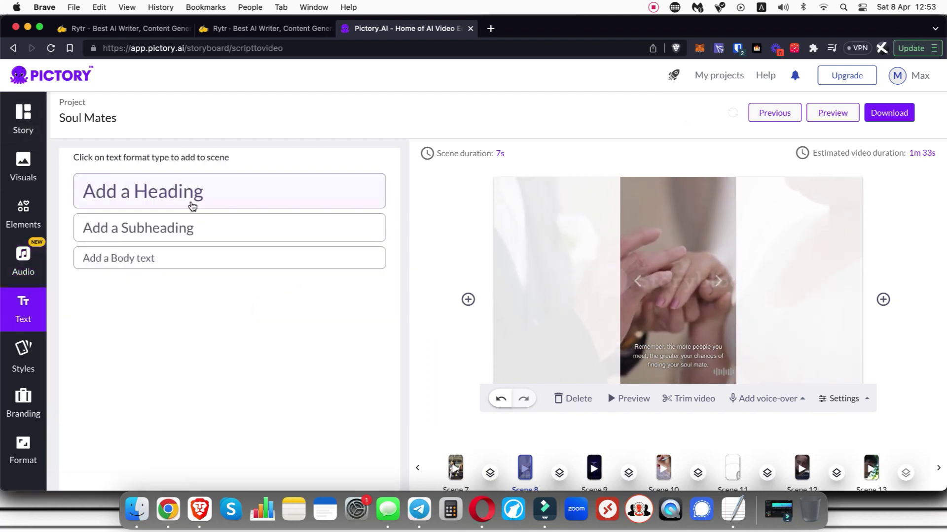
click(23, 356)
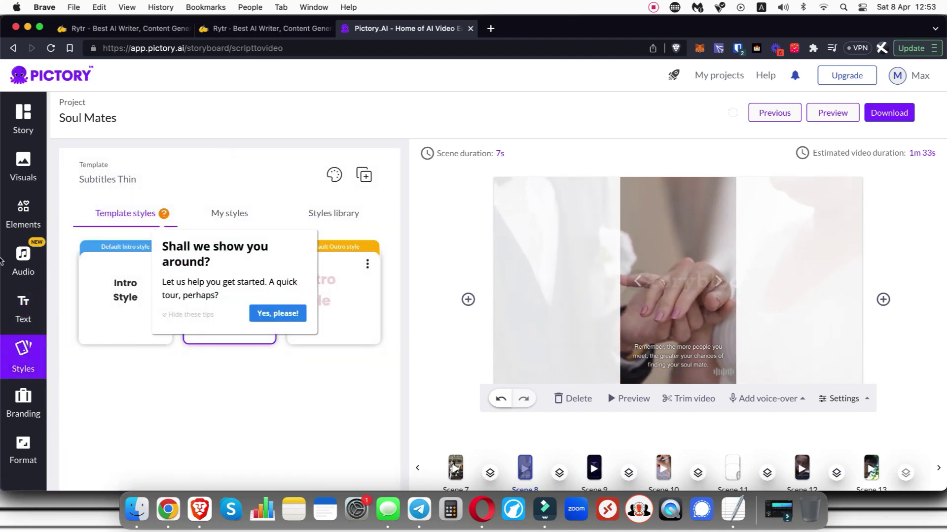
click(23, 405)
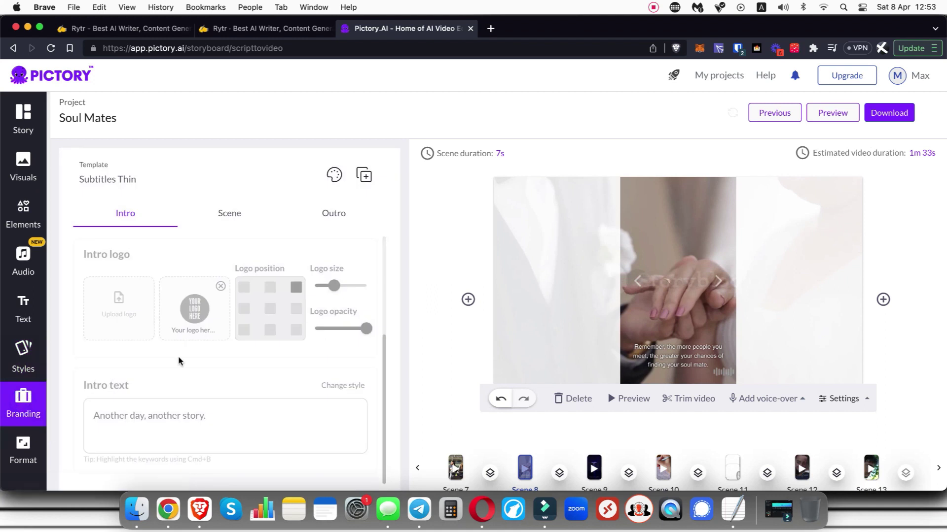
click(35, 122)
click(653, 344)
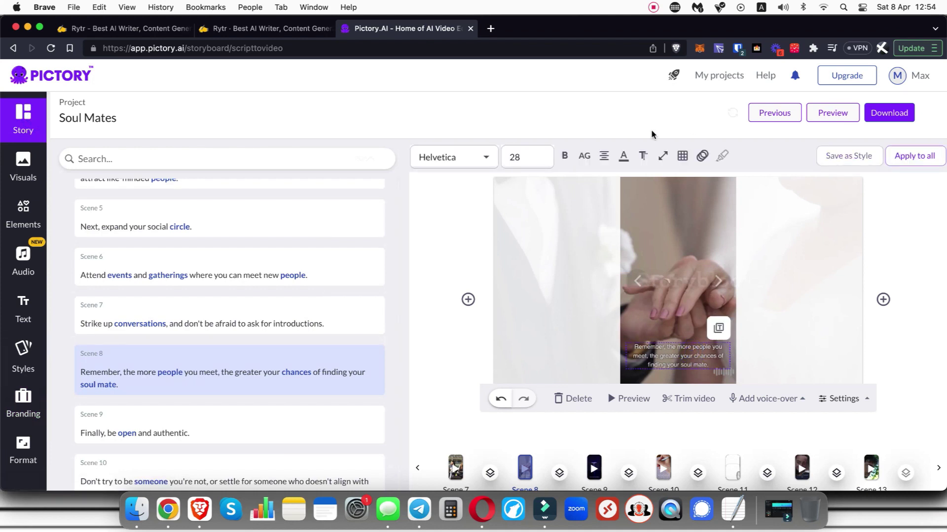
- Deselect the subtitle, return to Scene 1, and show the Download dropdown for the video
click(895, 254)
scroll(289, 247, up, 5)
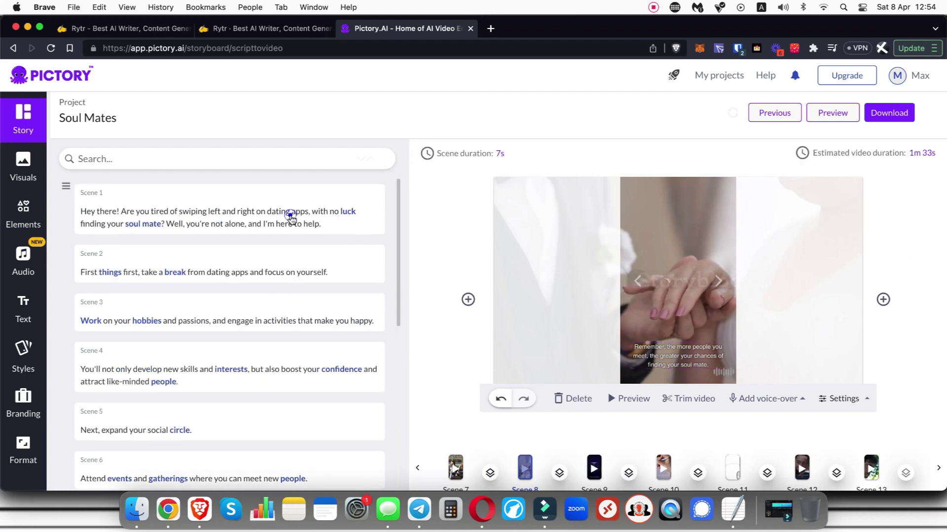
click(291, 217)
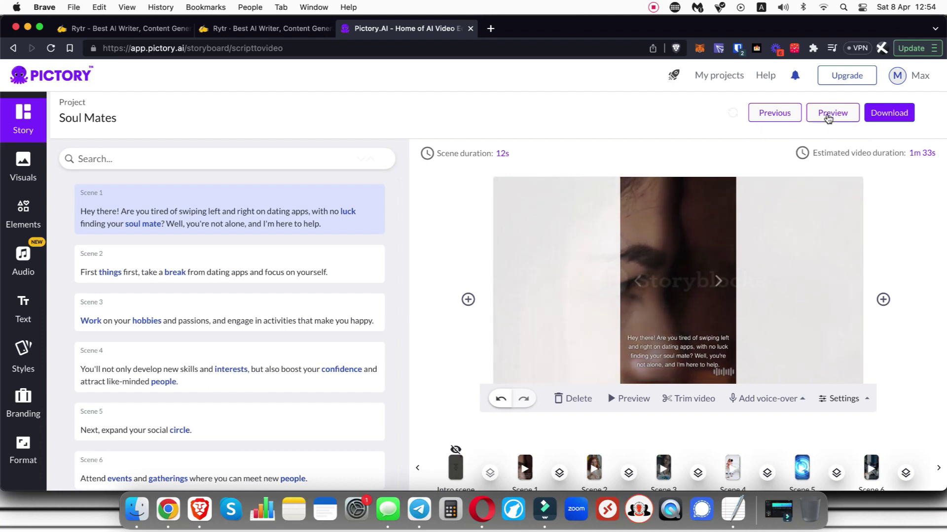
mouse_move(887, 119)
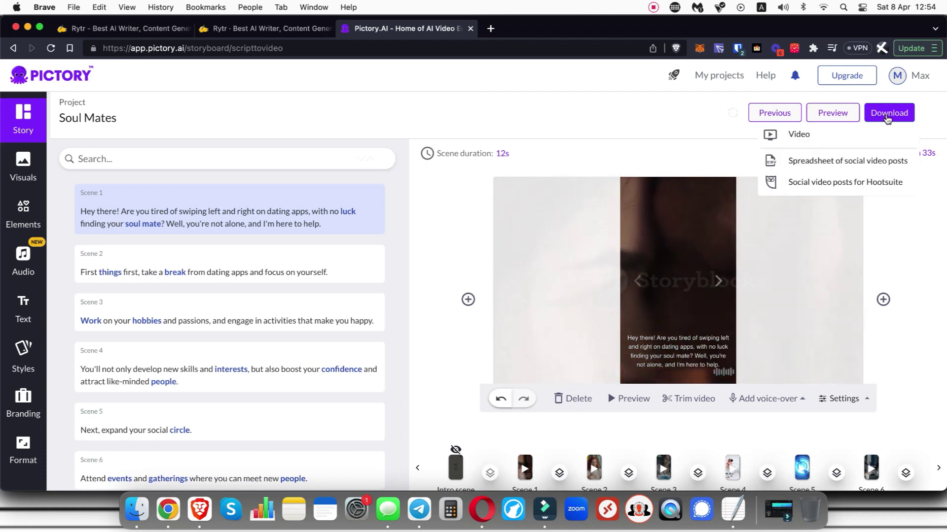